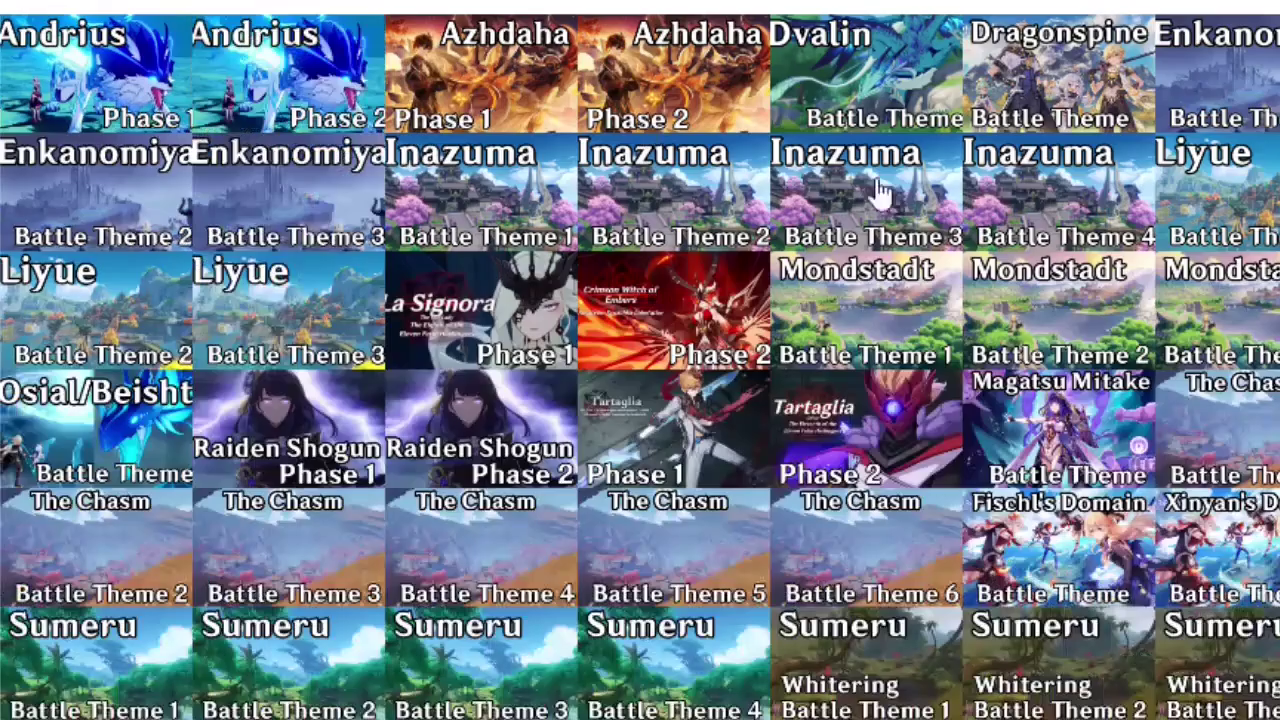
Place Mondstadt Battle Theme 1 in the B+ tier and Mondstadt Battle Theme 2 in the A tier.
left_click_drag(864, 500, 288, 540)
scroll(608, 286, "up", 15)
scroll(703, 286, "down", 3)
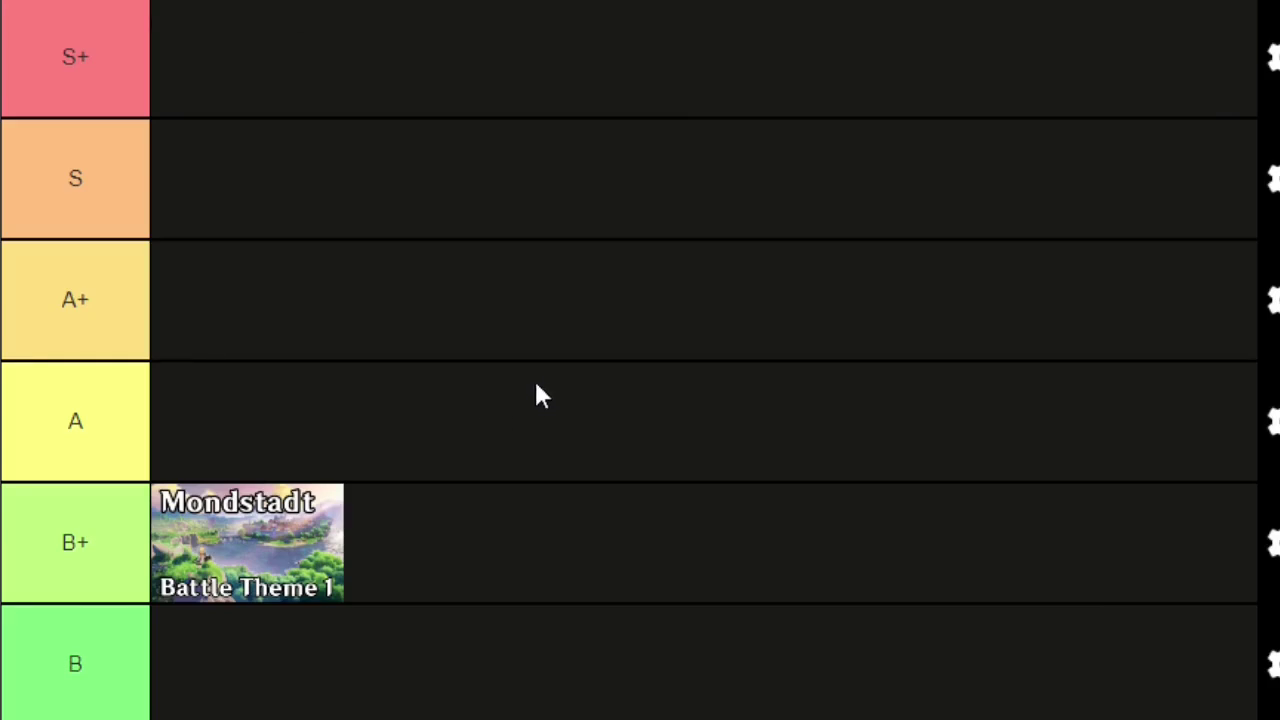
scroll(537, 393, "down", 10)
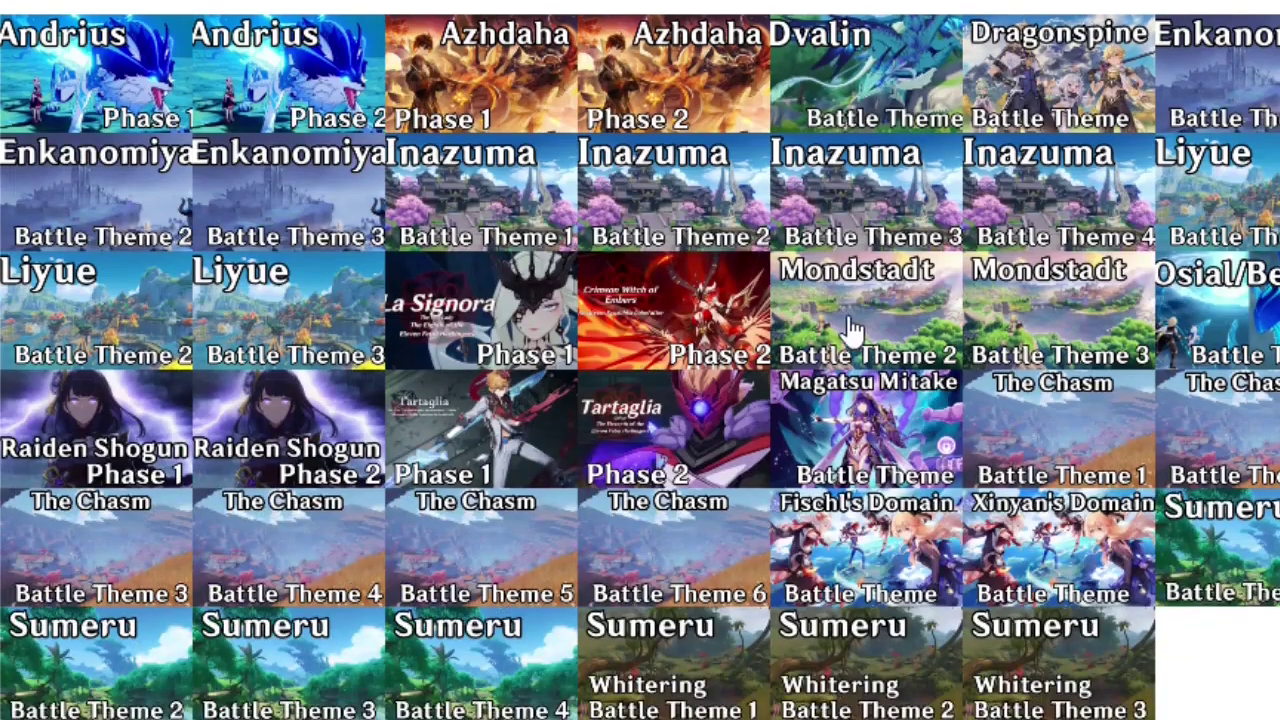
left_click_drag(852, 330, 246, 423)
scroll(482, 272, "up", 10)
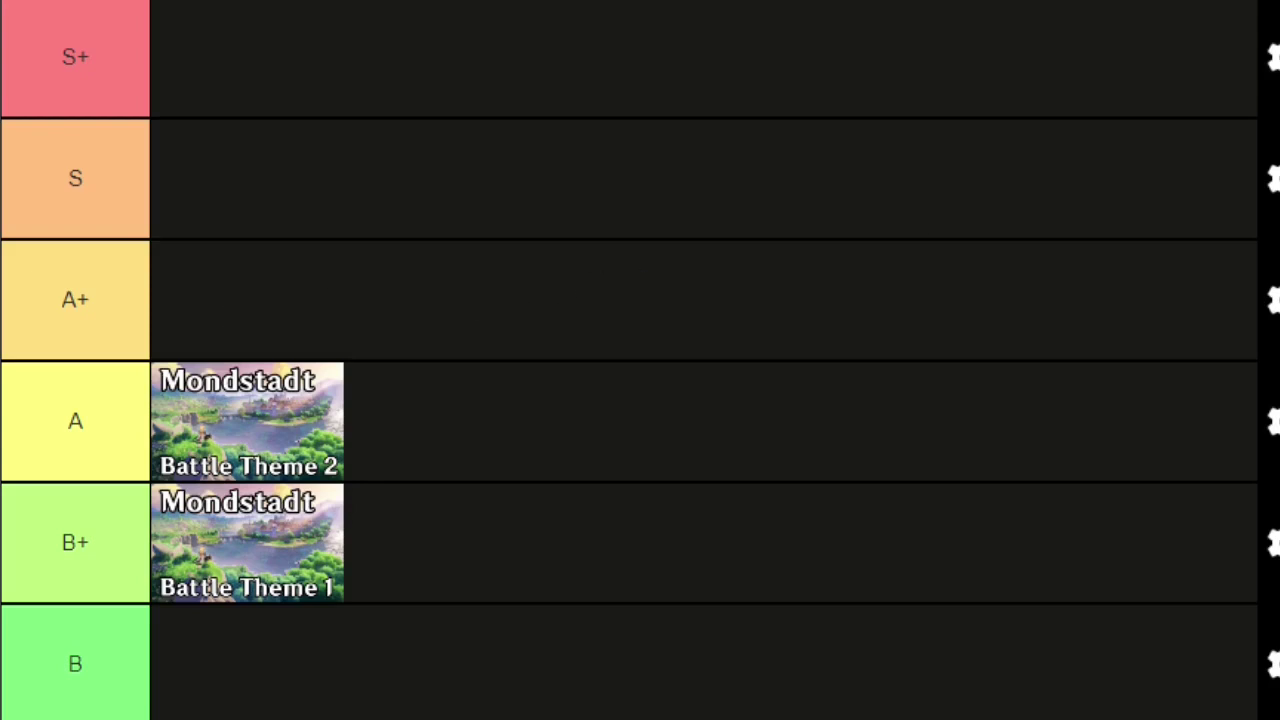
Place Mondstadt Battle Theme 3 in the A+ tier.
scroll(920, 590, "down", 5)
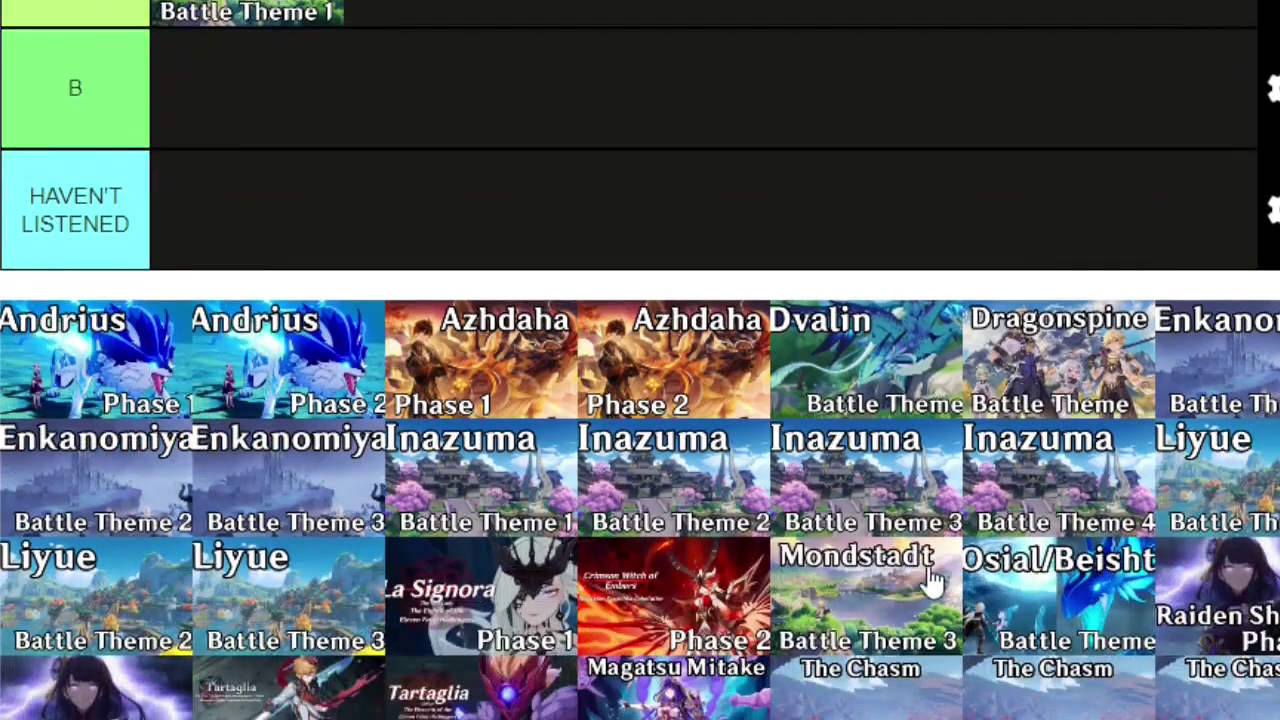
left_click_drag(920, 590, 400, 575)
scroll(786, 434, "up", 10)
scroll(640, 400, "down", 3)
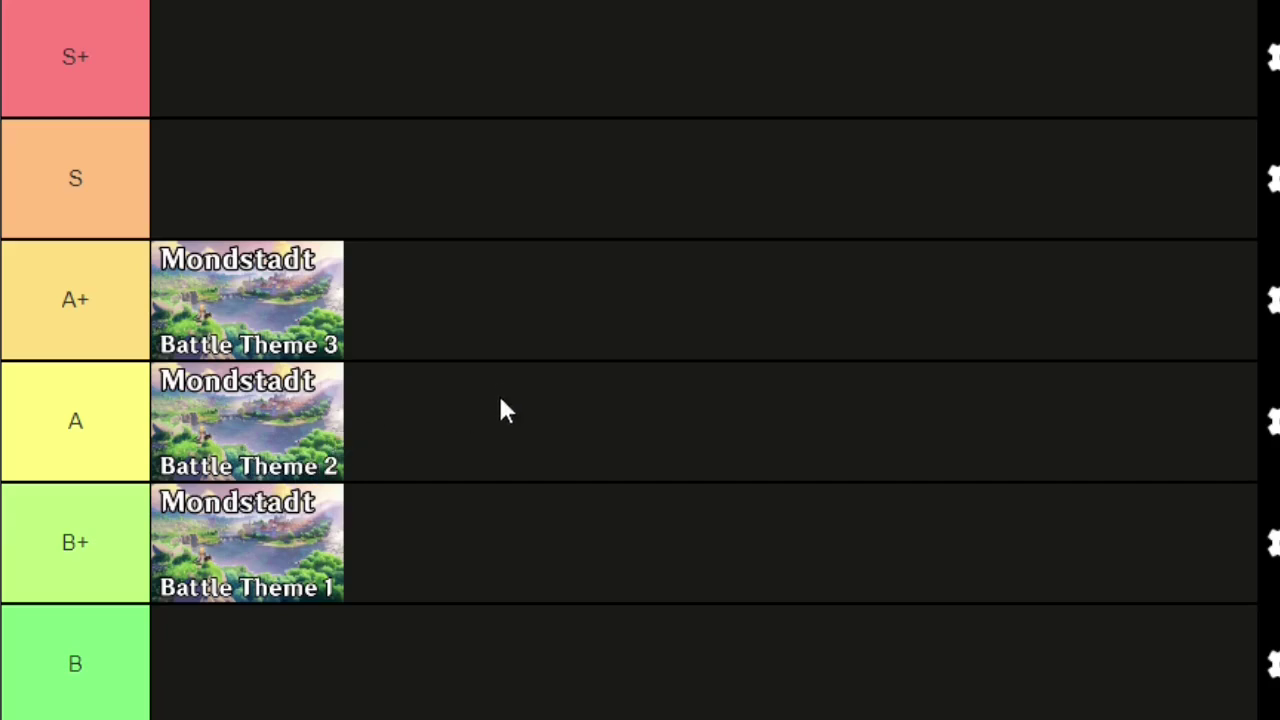
Look over the ranked Mondstadt themes and the battle themes still waiting to be ranked.
scroll(640, 360, "down", 3)
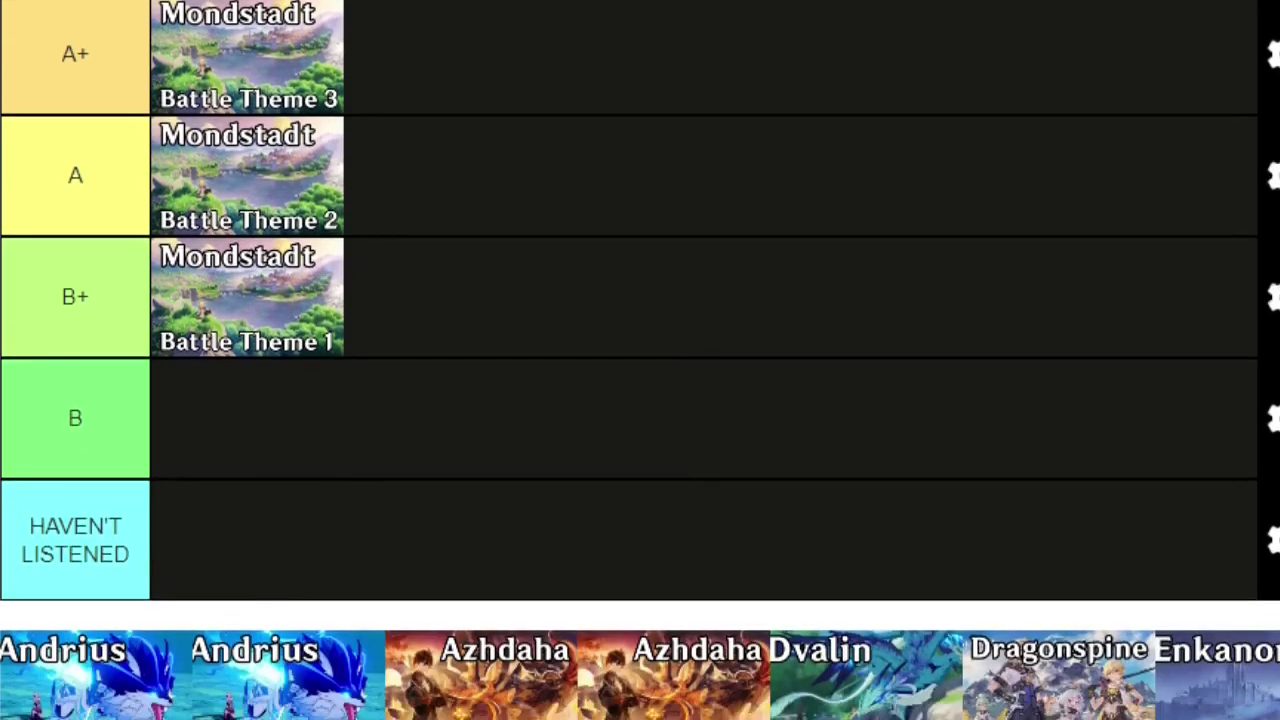
scroll(640, 360, "down", 3)
scroll(640, 360, "down", 2)
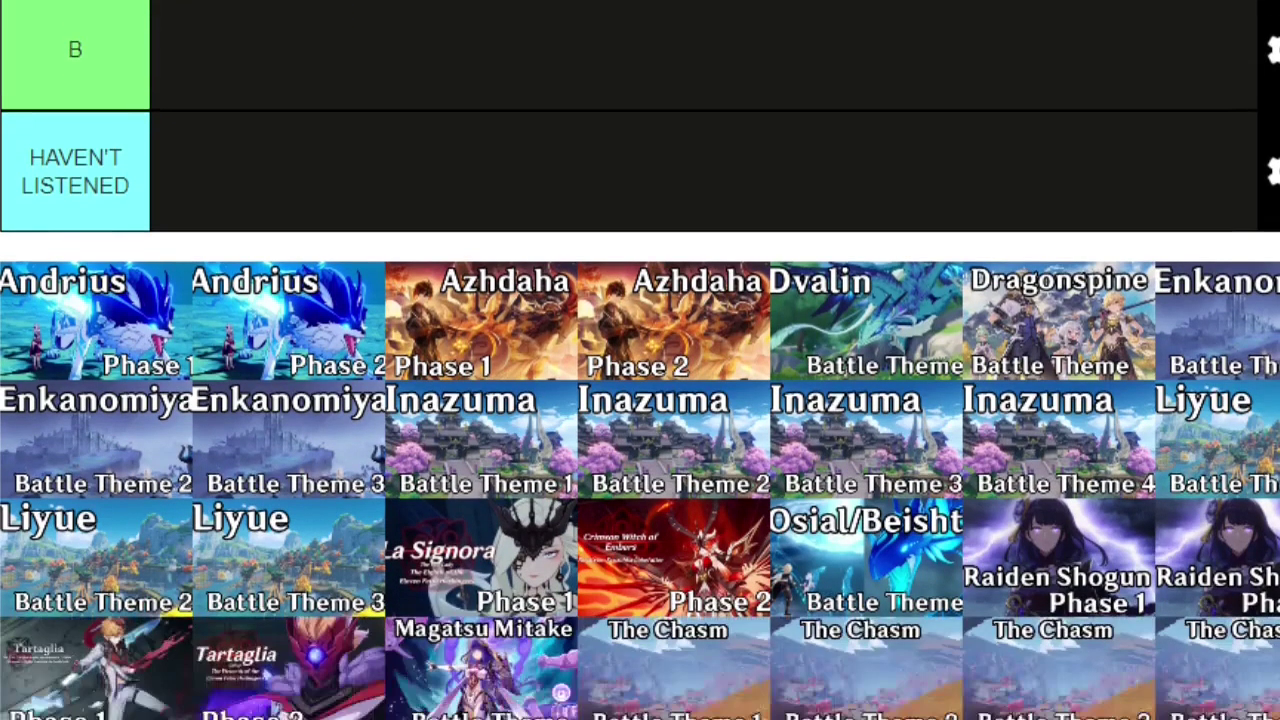
scroll(640, 360, "up", 5)
scroll(640, 360, "down", 1)
scroll(640, 360, "up", 1)
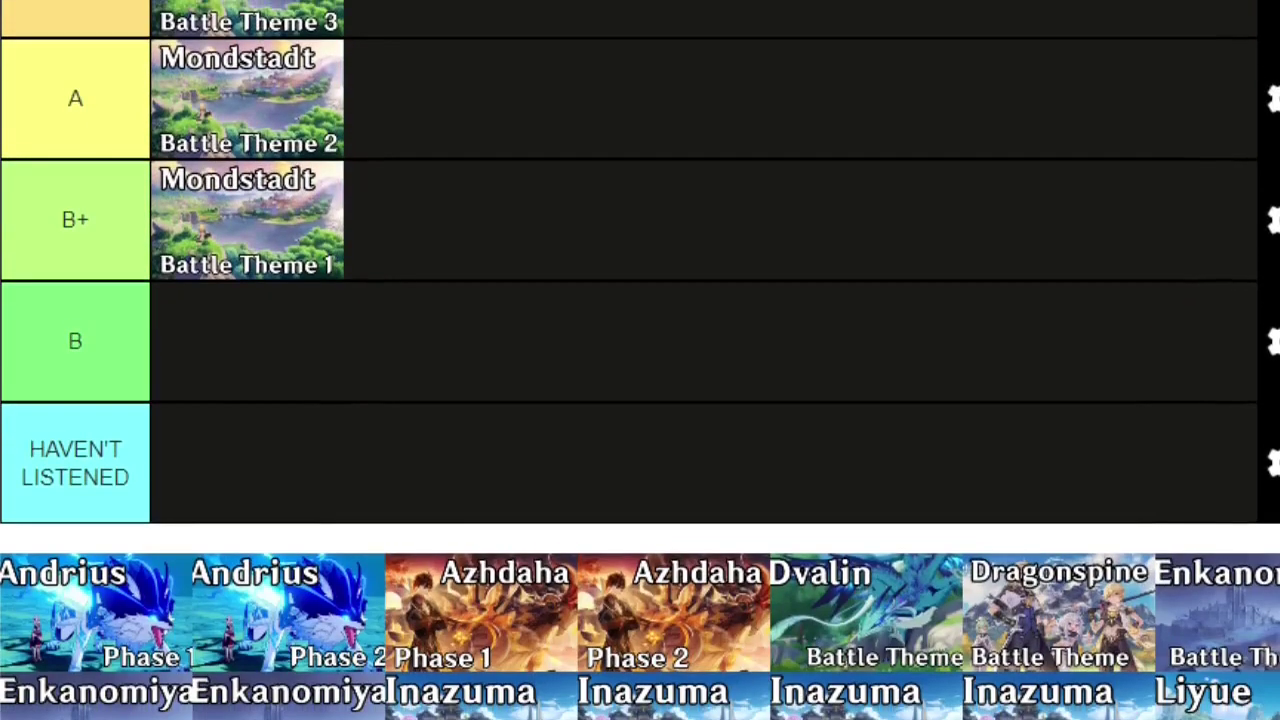
scroll(640, 360, "up", 2)
scroll(640, 360, "down", 3)
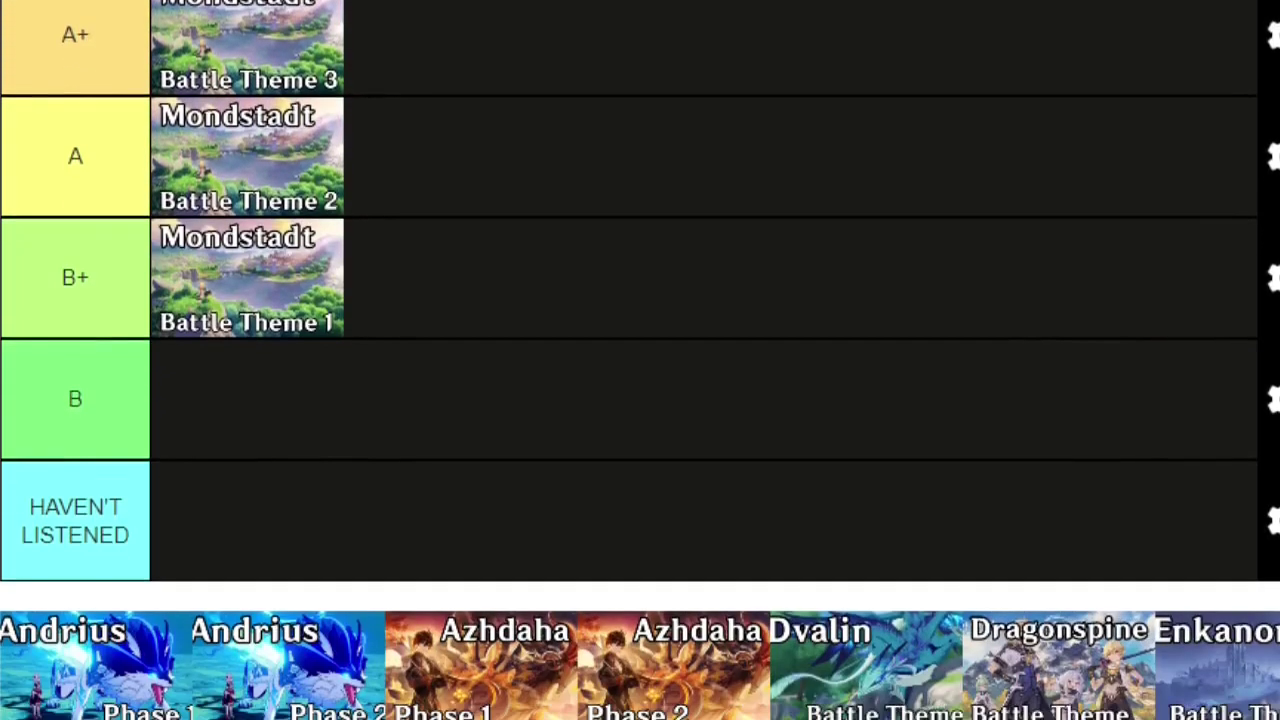
scroll(640, 360, "up", 1)
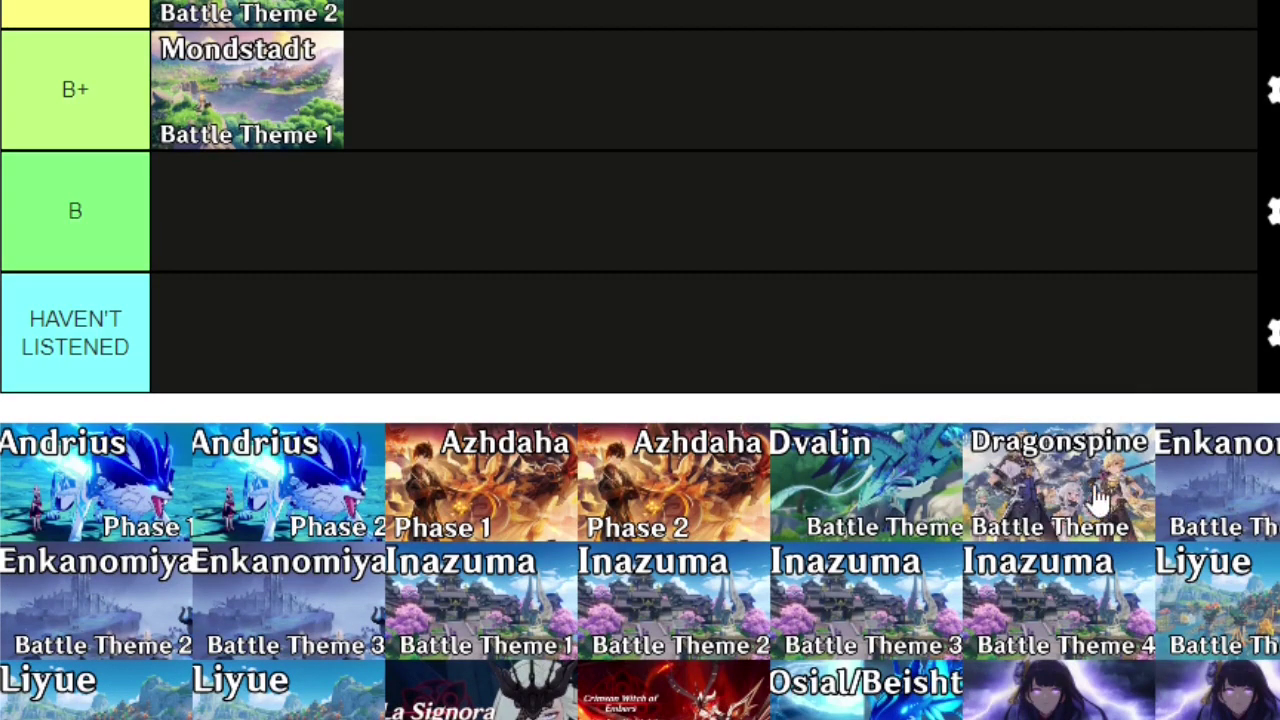
Place the Dragonspine Battle Theme in the A+ tier, ahead of Mondstadt Battle Theme 3.
left_click_drag(1094, 508, 230, 690)
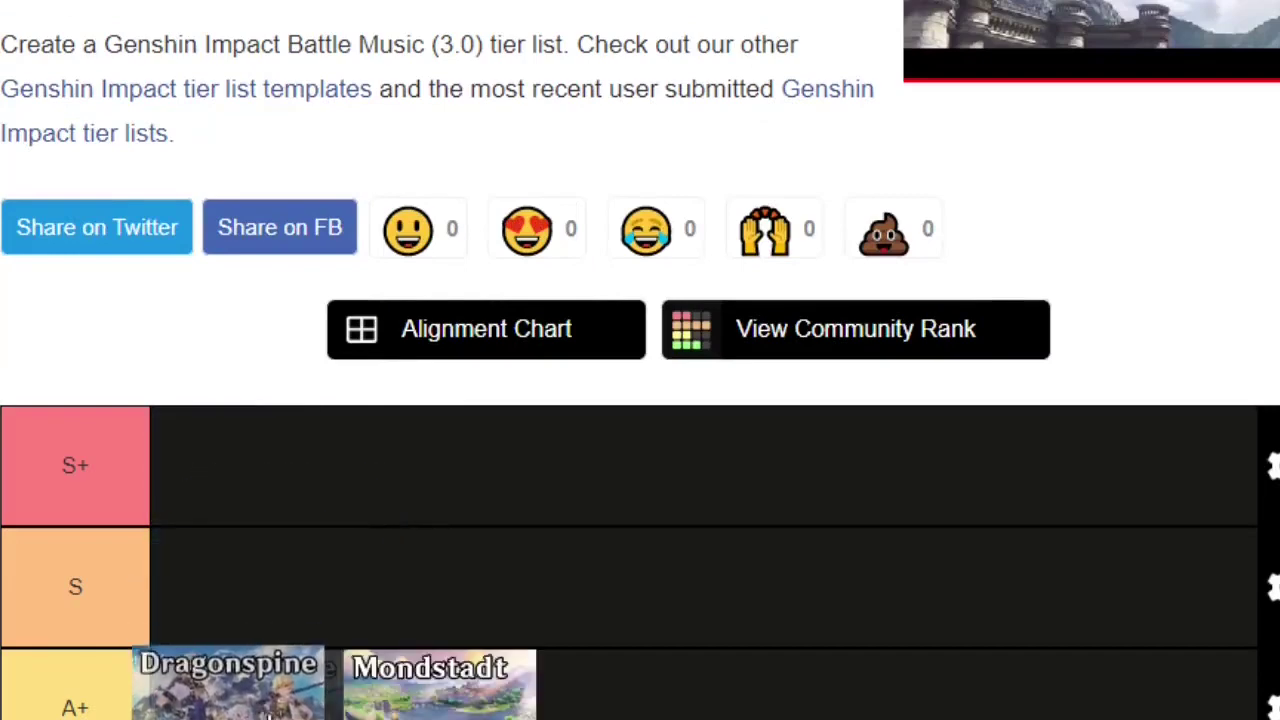
scroll(640, 360, "down", 3)
scroll(640, 360, "down", 1)
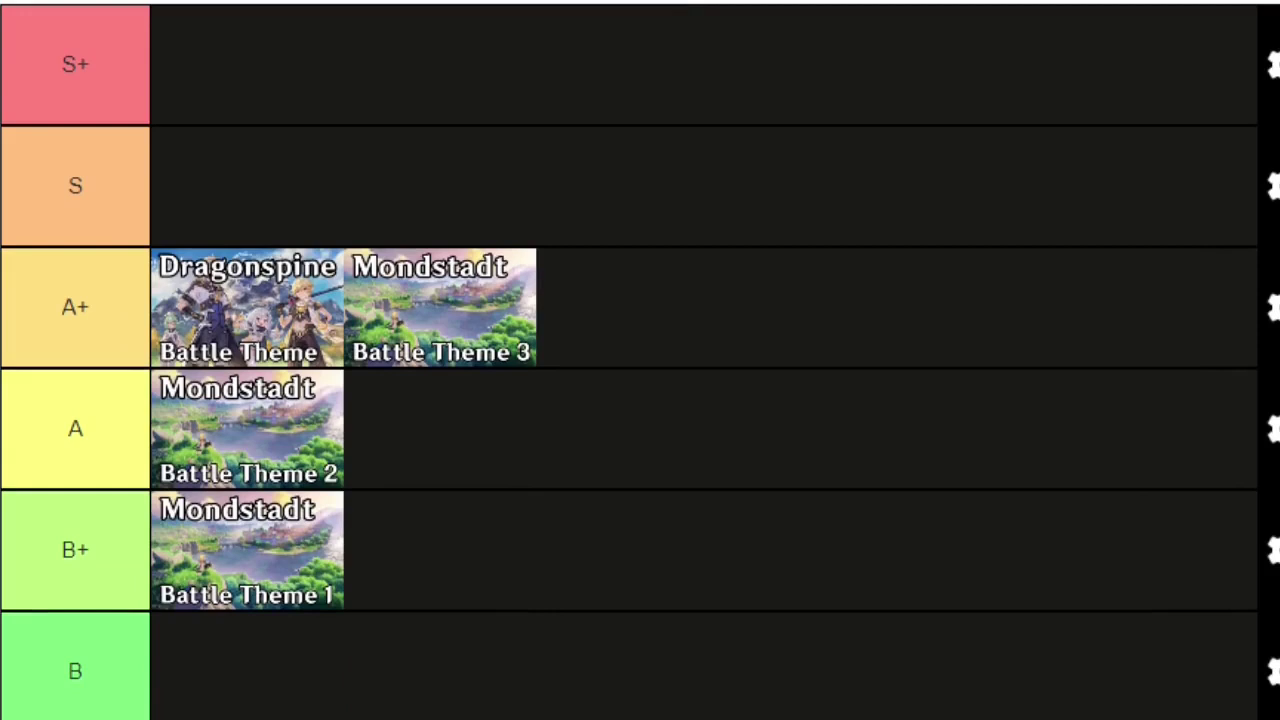
Move Mondstadt Battle Theme 1 to B, Mondstadt Battle Theme 2 to B+, and Dragonspine and Mondstadt Battle Theme 3 to A.
left_click_drag(240, 571, 262, 688)
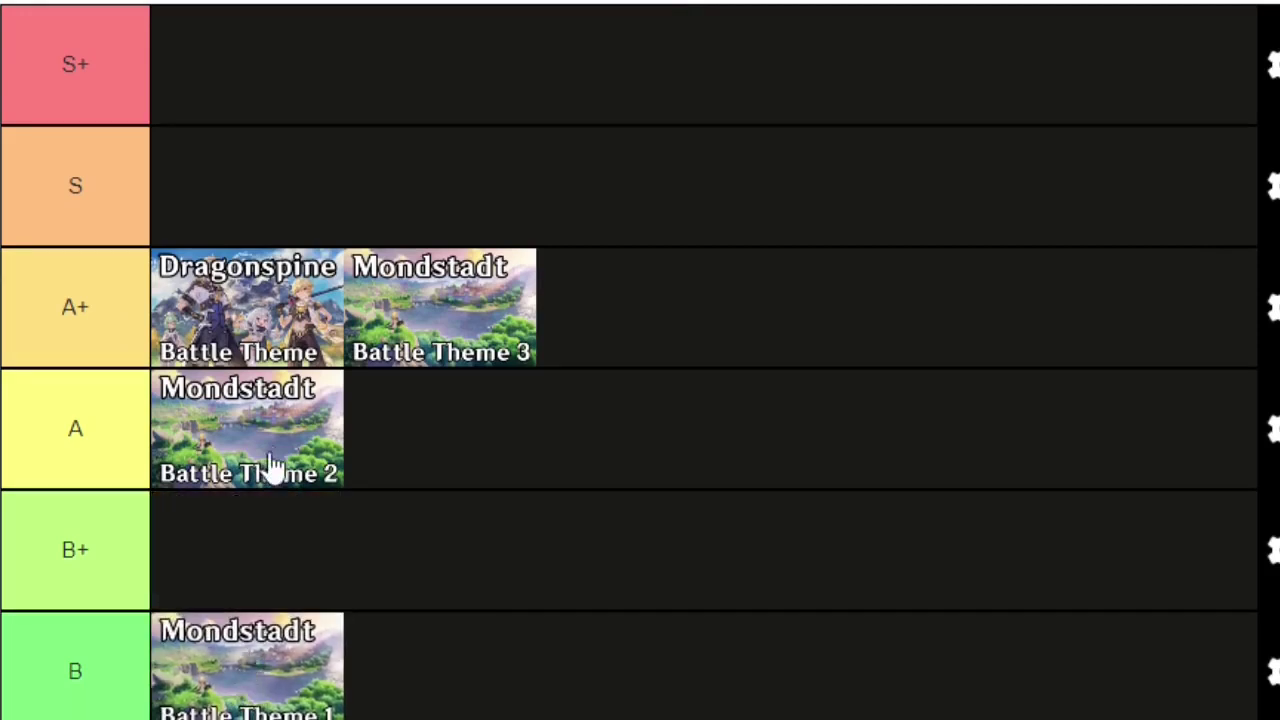
left_click_drag(266, 471, 258, 586)
left_click_drag(266, 314, 300, 430)
left_click_drag(303, 346, 508, 430)
Place Liyue Battle Theme 1 in the A+ tier and Liyue Battle Theme 2 at the start of the A tier.
scroll(640, 360, "down", 5)
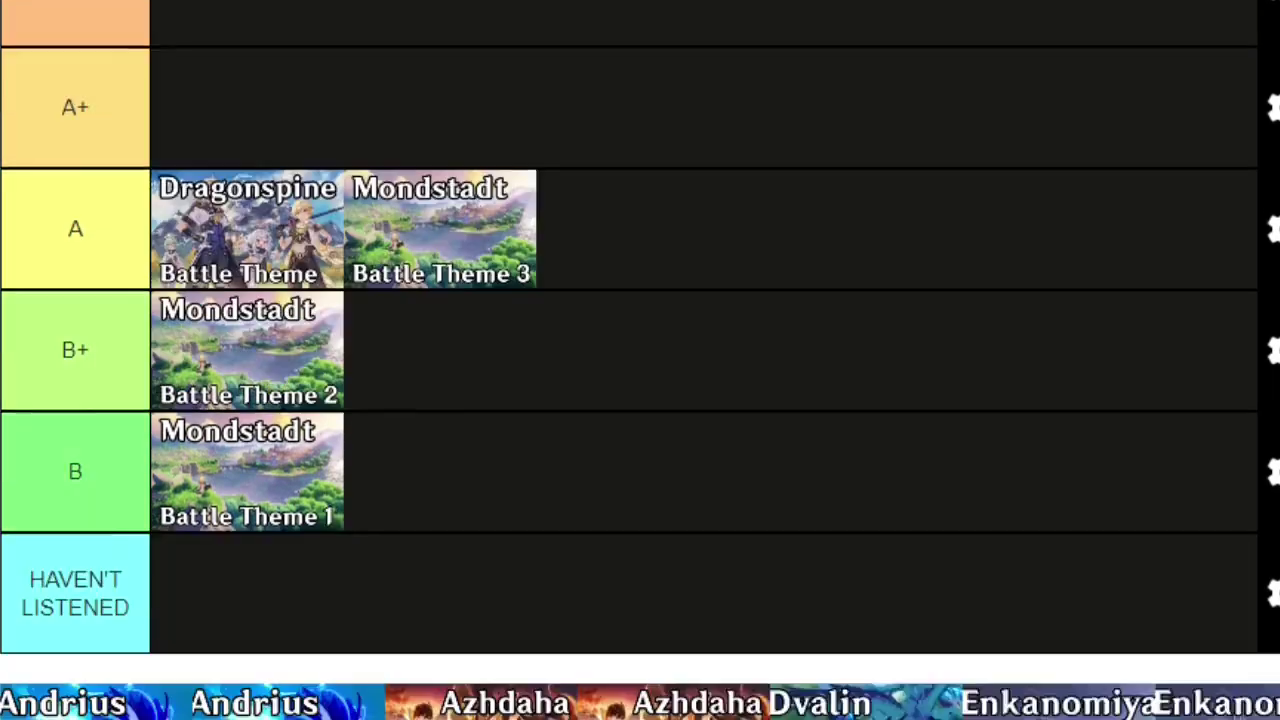
scroll(640, 360, "up", 4)
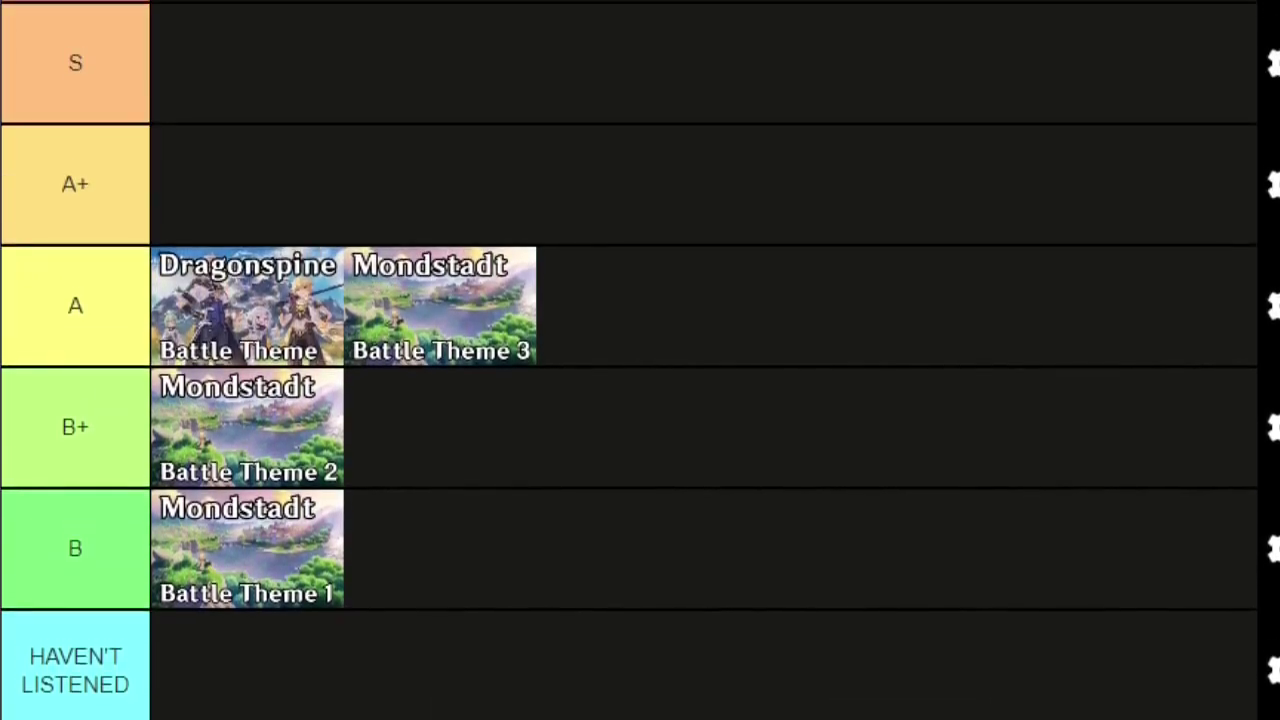
left_click_drag(250, 700, 309, 166)
scroll(640, 360, "up", 2)
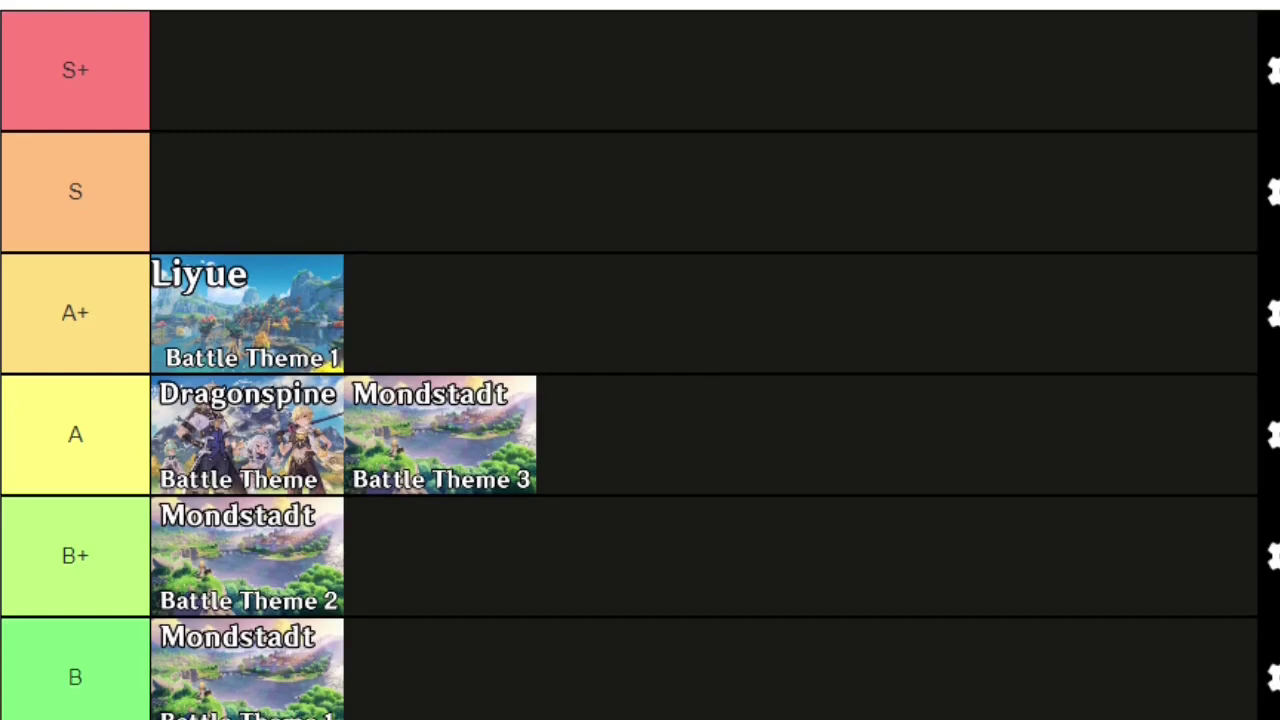
scroll(640, 360, "down", 4)
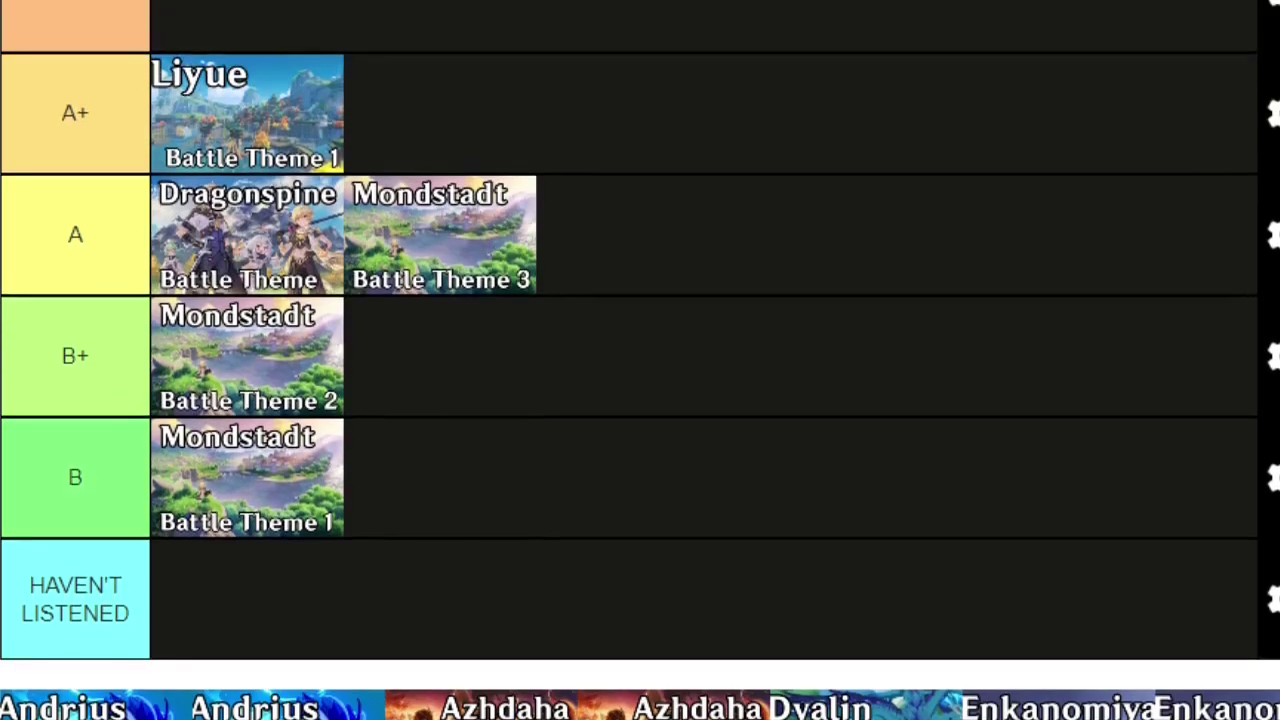
left_click_drag(954, 531, 309, 246)
scroll(309, 246, "up", 4)
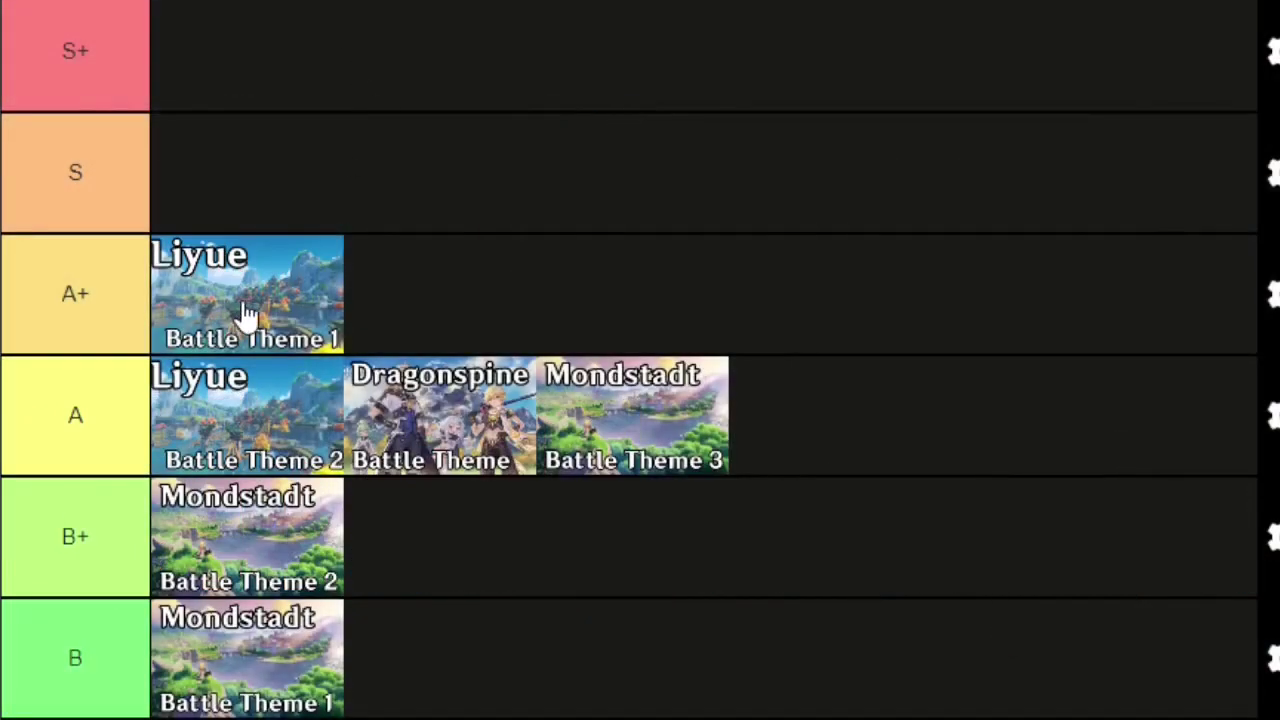
Move Liyue Battle Theme 1 to S, Liyue 2, Dragonspine and Mondstadt 3 to A+, Mondstadt 2 to A, and Mondstadt 1 to B+.
left_click_drag(246, 320, 260, 200)
left_click_drag(234, 389, 436, 288)
left_click_drag(237, 417, 676, 278)
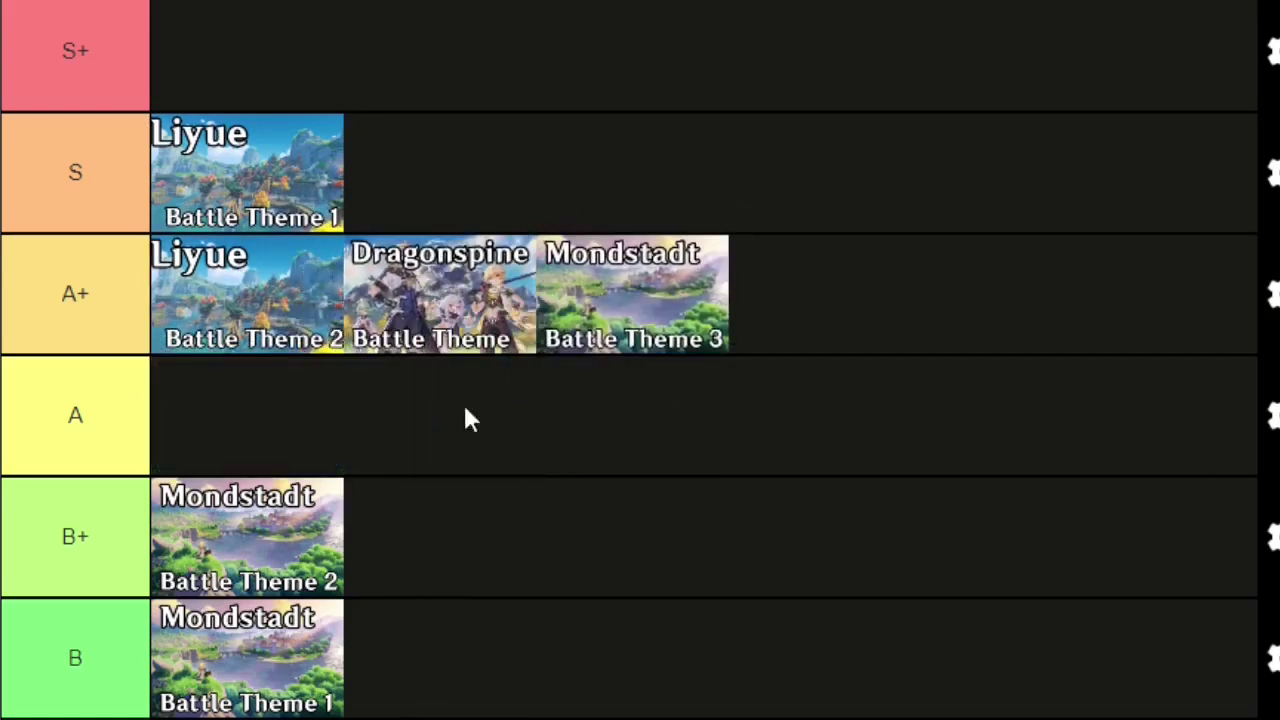
left_click_drag(284, 540, 290, 430)
left_click_drag(268, 640, 343, 537)
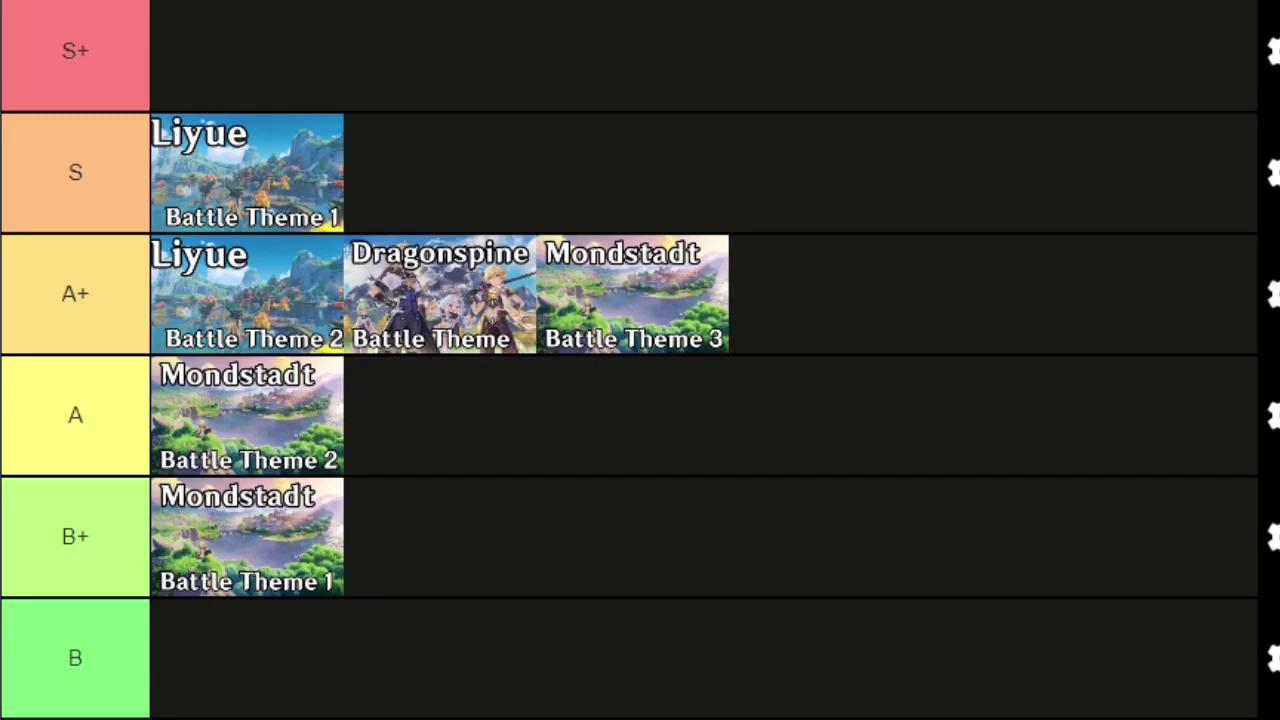
Place Liyue Battle Theme 3 in the A+ tier, ahead of Liyue Battle Theme 2.
scroll(640, 360, "down", 3)
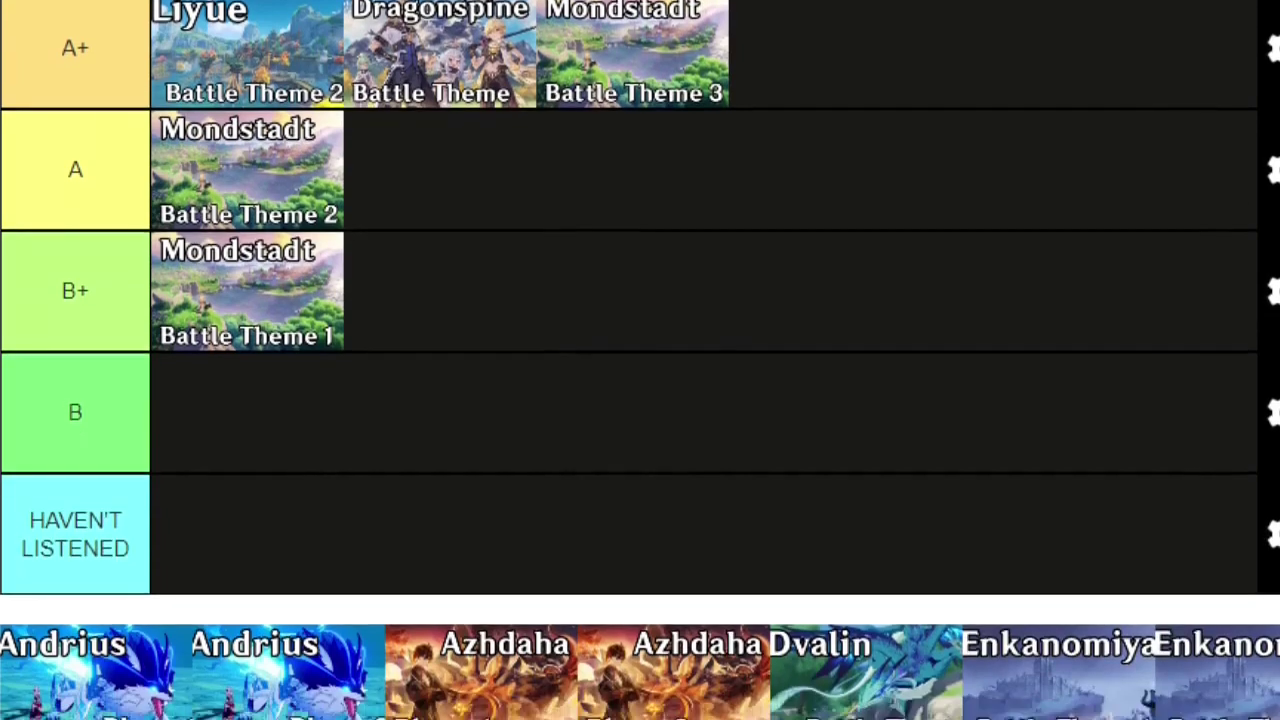
left_click_drag(1037, 700, 194, 86)
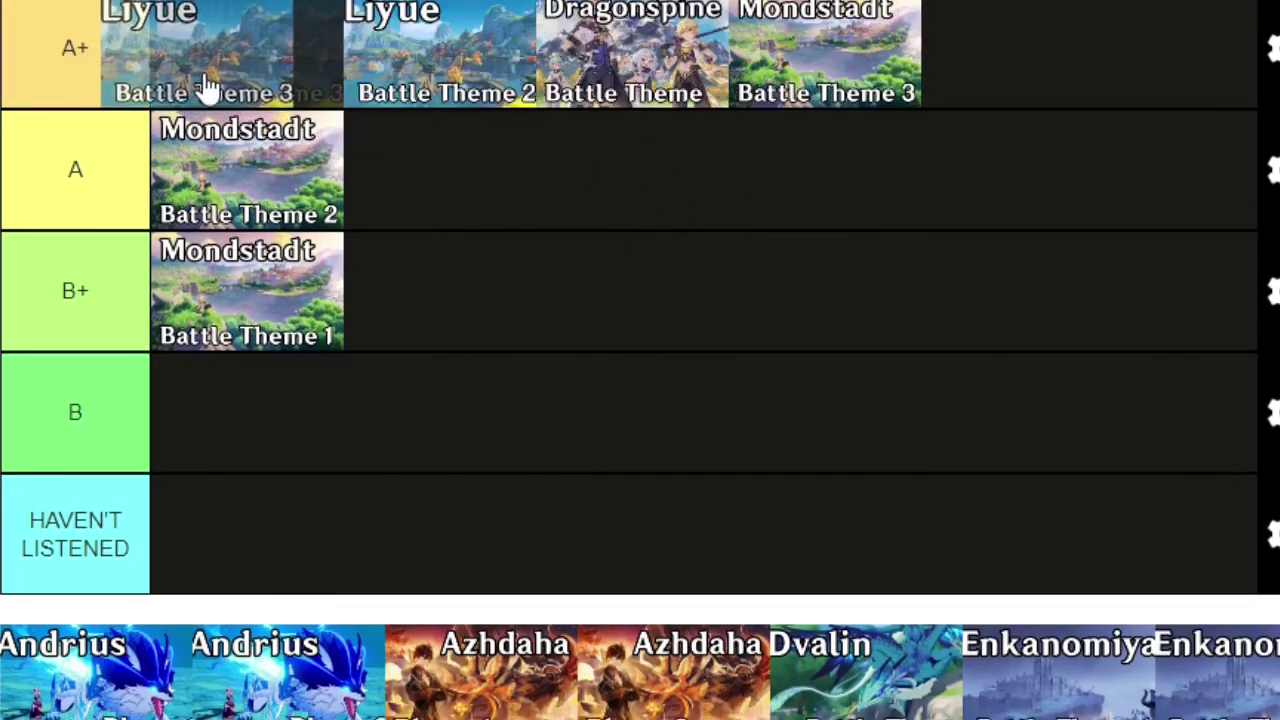
scroll(640, 360, "up", 3)
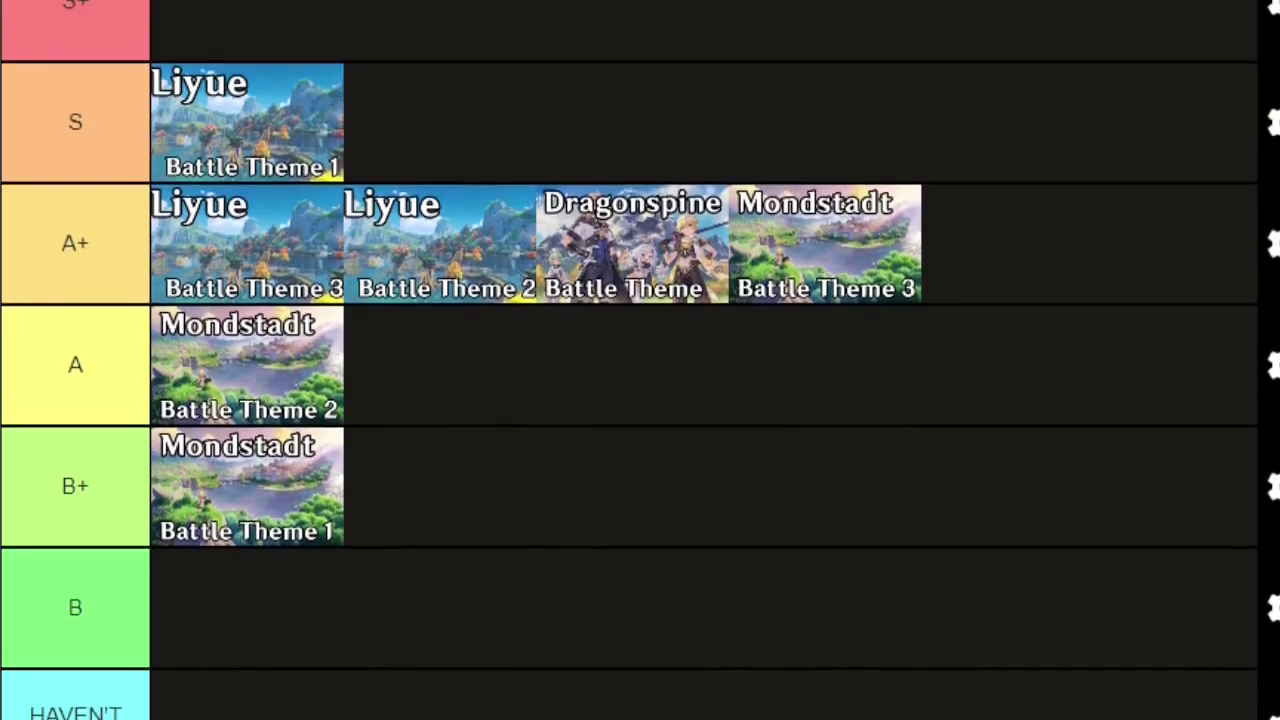
scroll(640, 360, "up", 1)
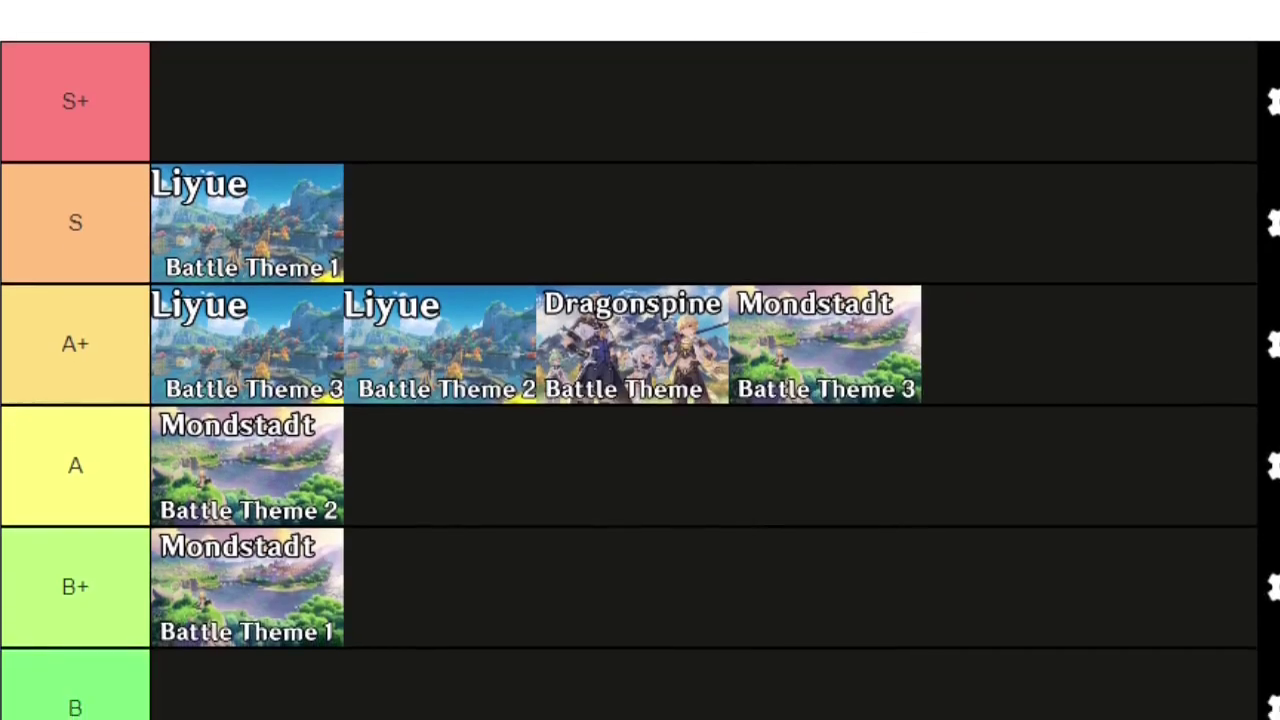